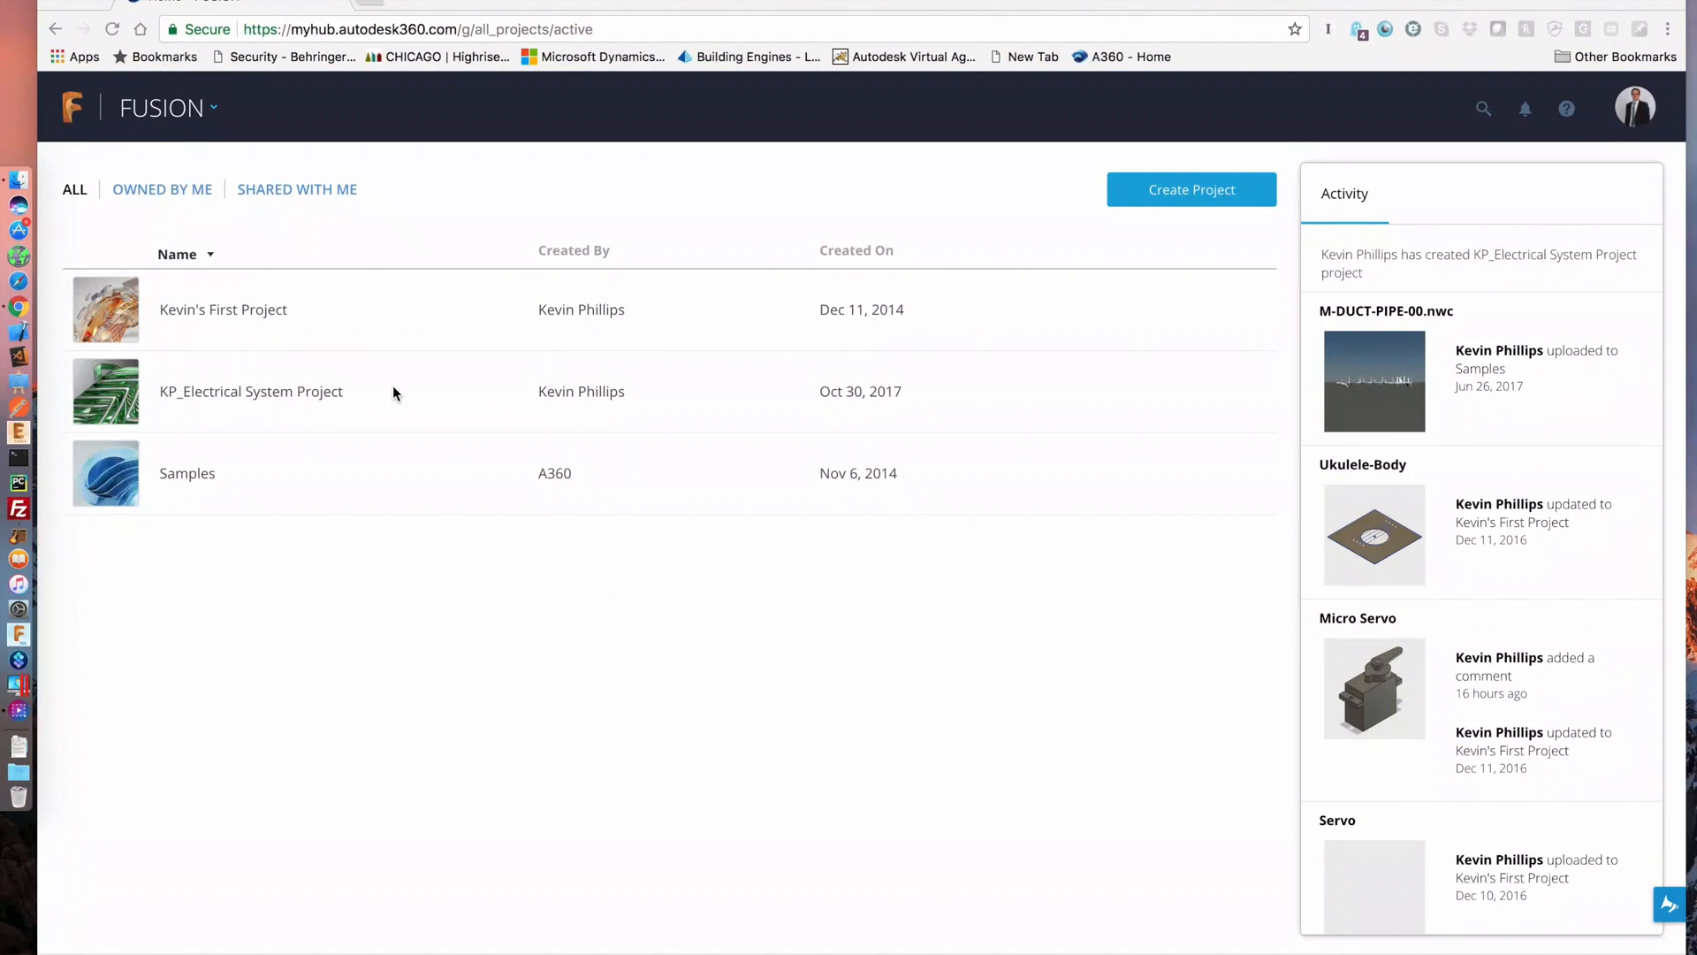
Open the first project in the Fusion hub list to show its folders and designs.
{"action": "left_click", "coordinate": [224, 312]}
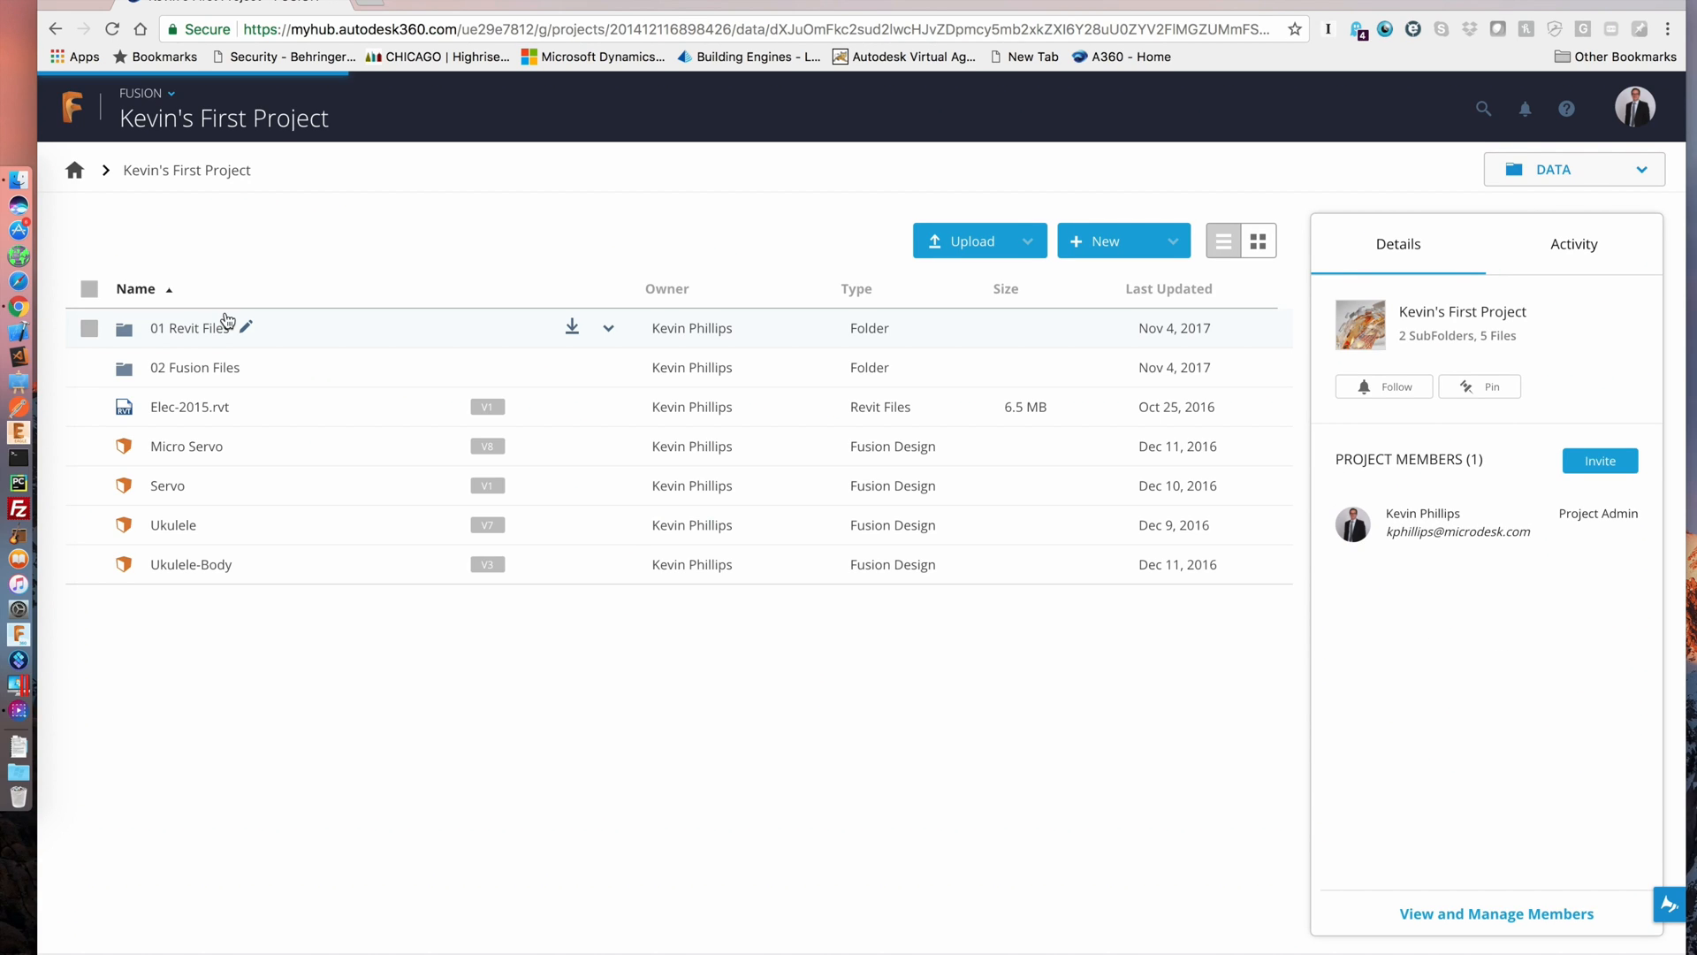
{"action": "mouse_move", "coordinate": [187, 446]}
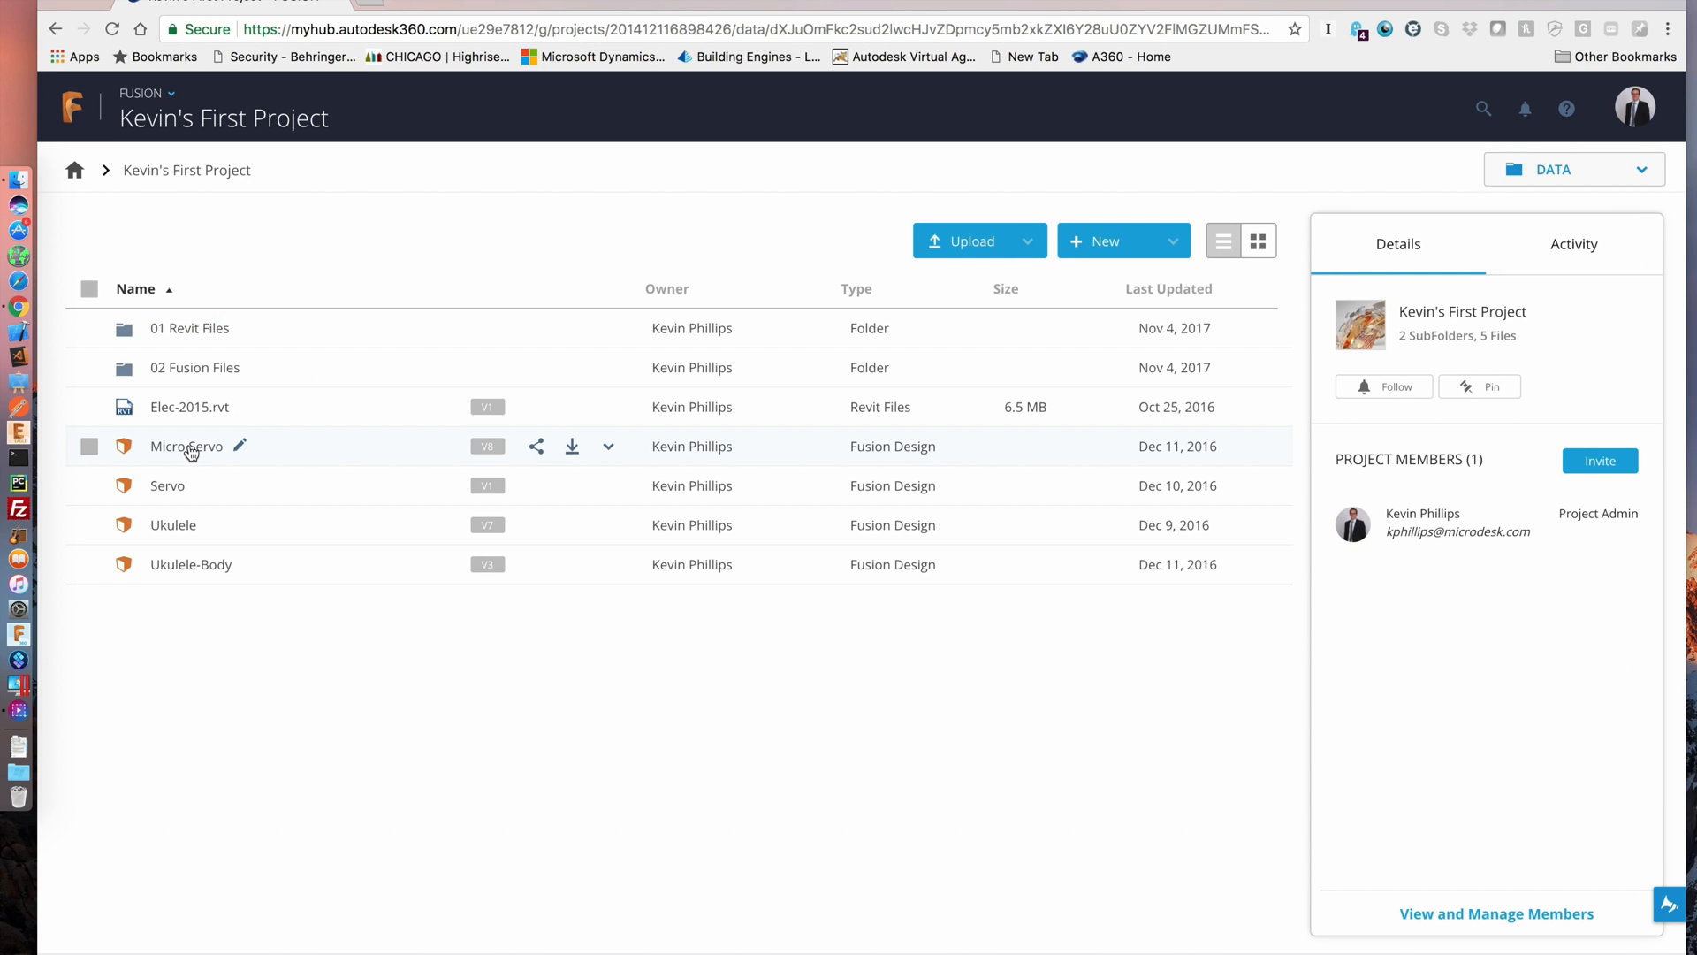
Open the Micro Servo design in the 3D web viewer and enable the Explode model control.
{"action": "left_click", "coordinate": [186, 445]}
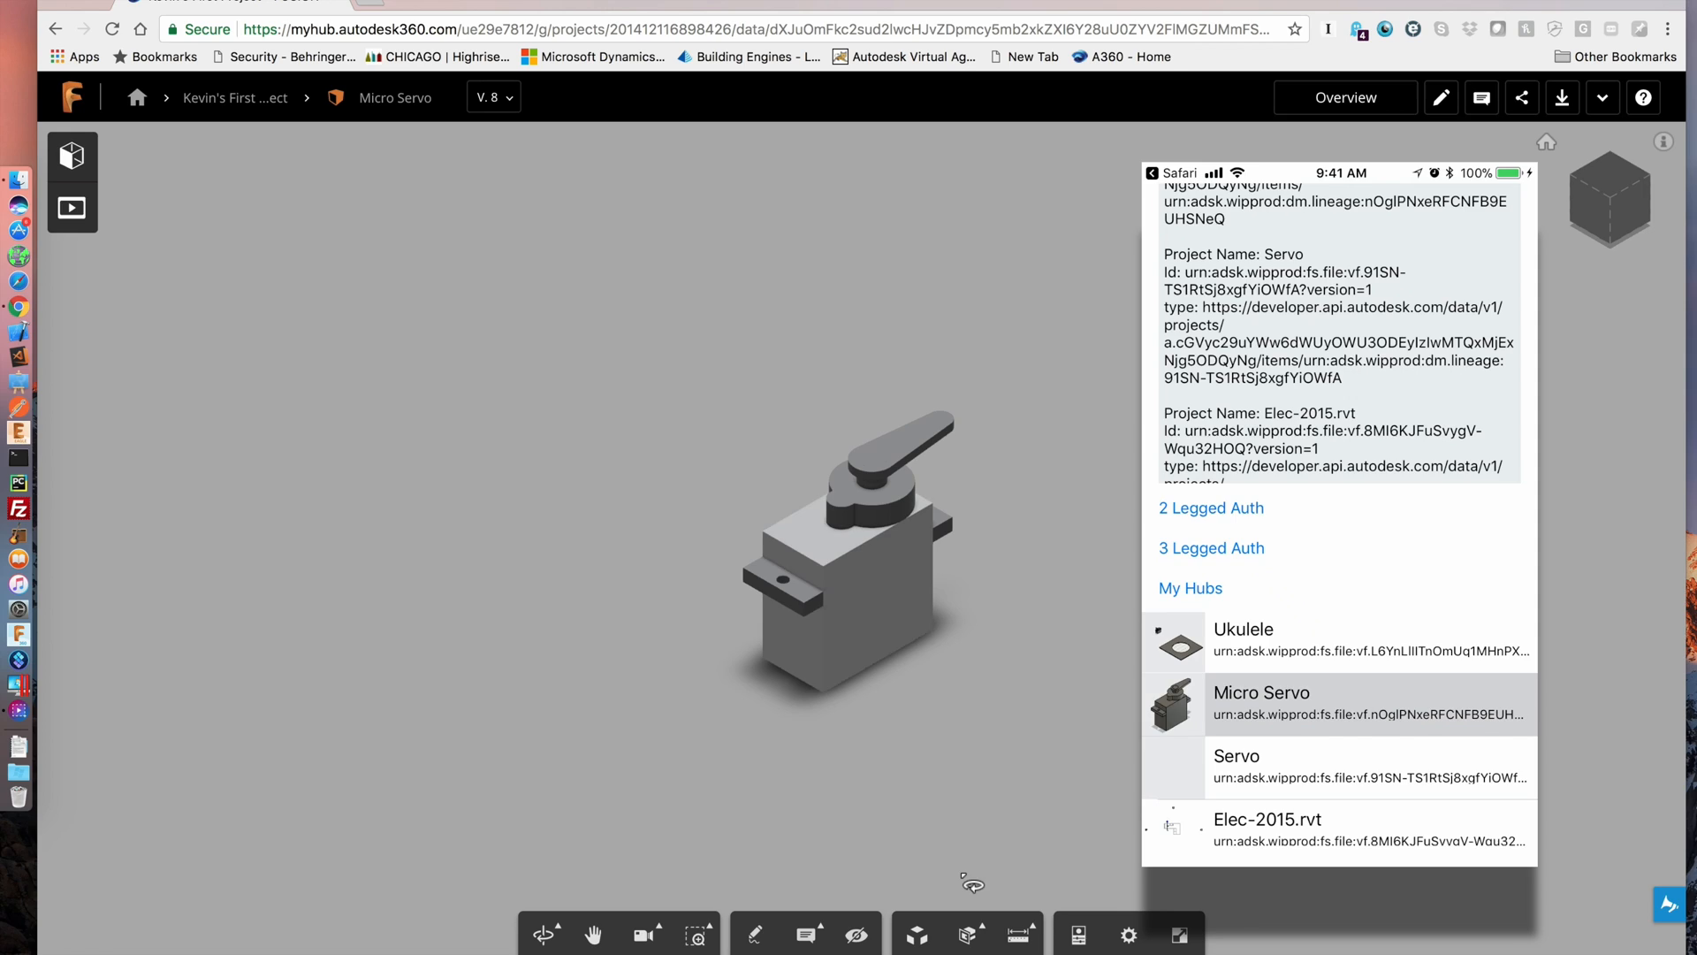
{"action": "left_click", "coordinate": [919, 937]}
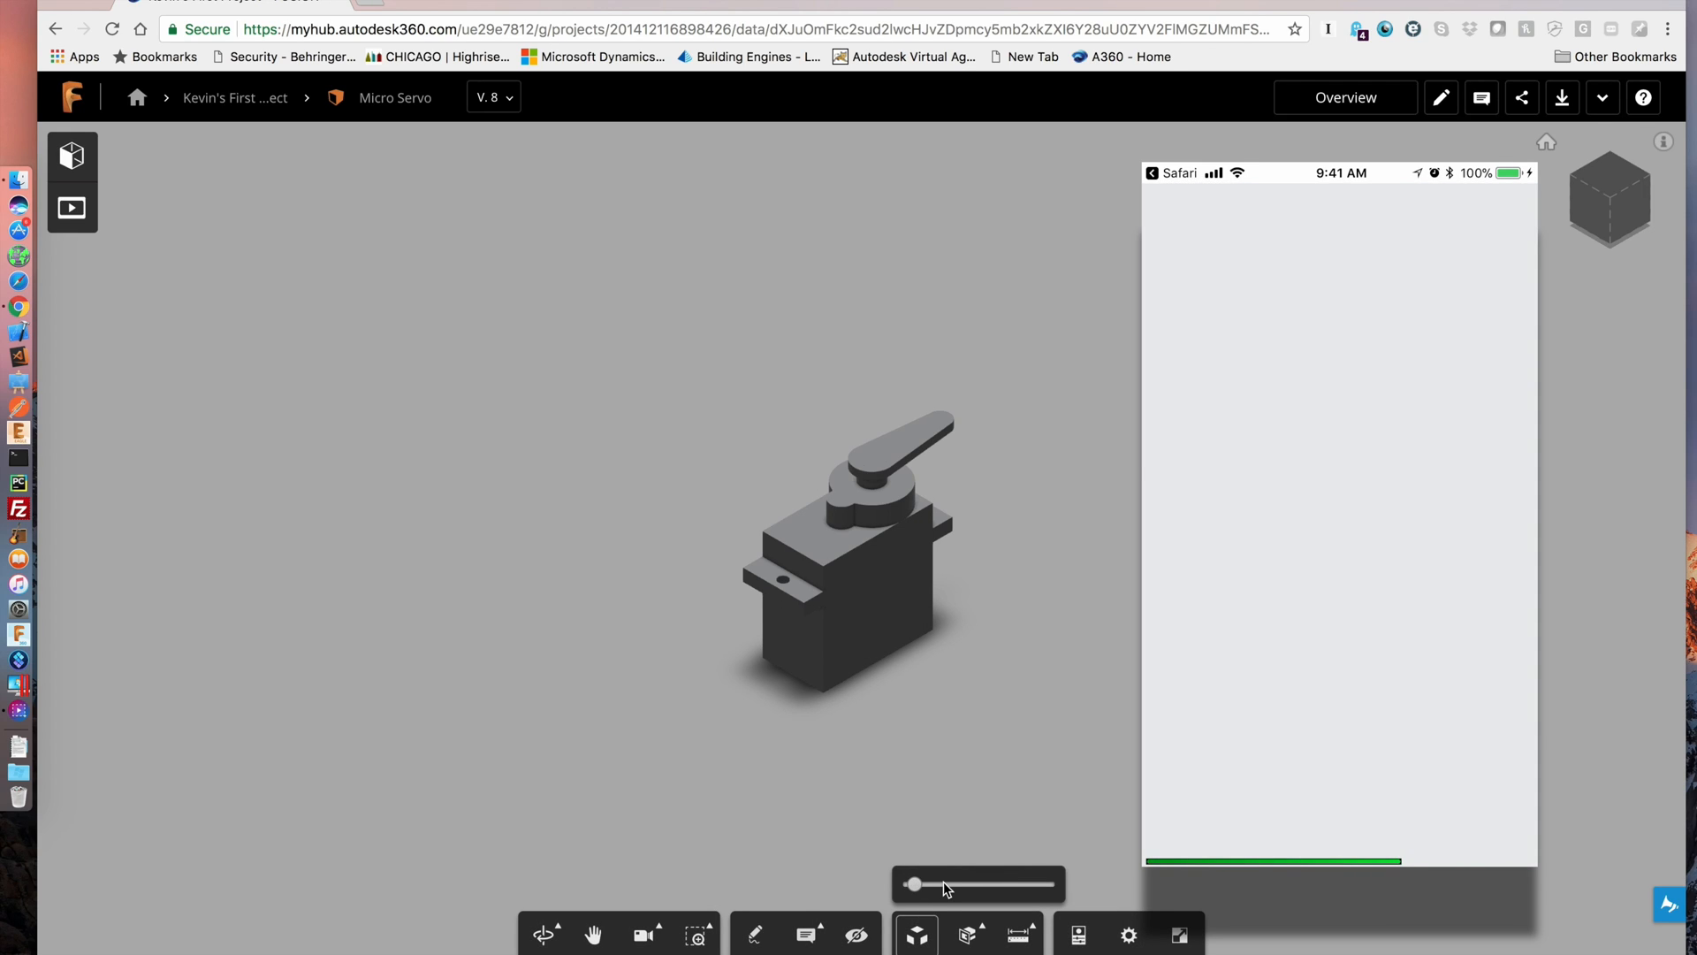
Explode the Micro Servo into its parts with the slider, then slide back to reassemble it.
{"action": "left_click_drag", "start_coordinate": [916, 883], "coordinate": [998, 886]}
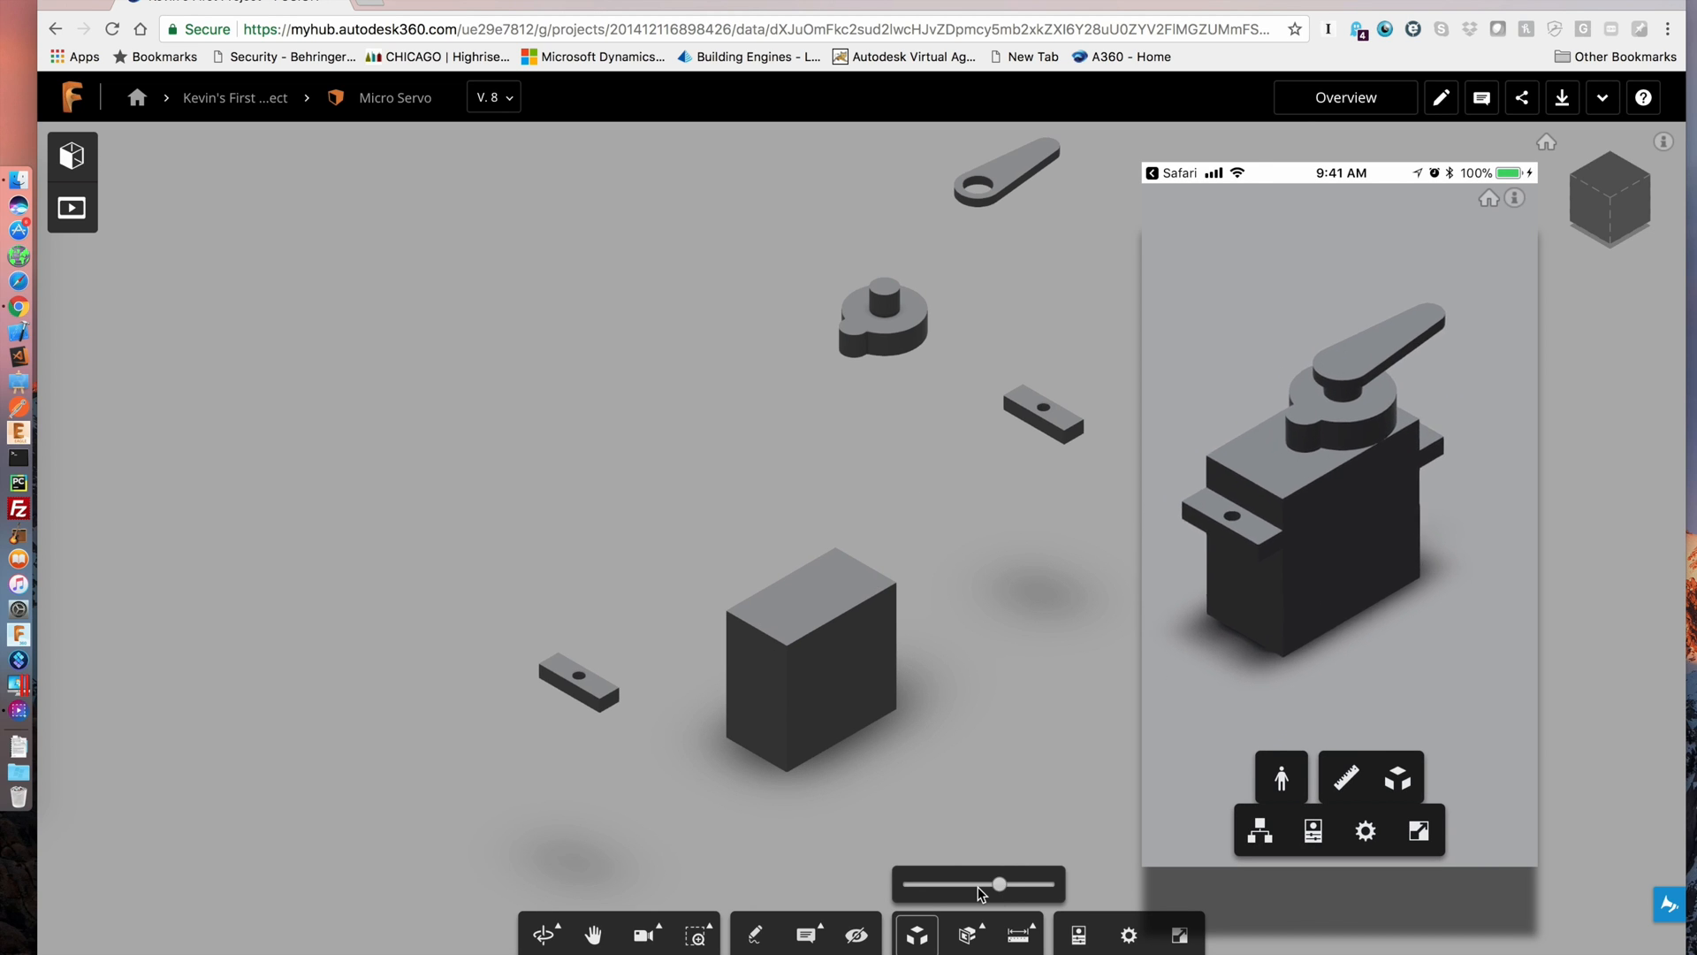
{"action": "left_click_drag", "start_coordinate": [999, 887], "coordinate": [902, 885]}
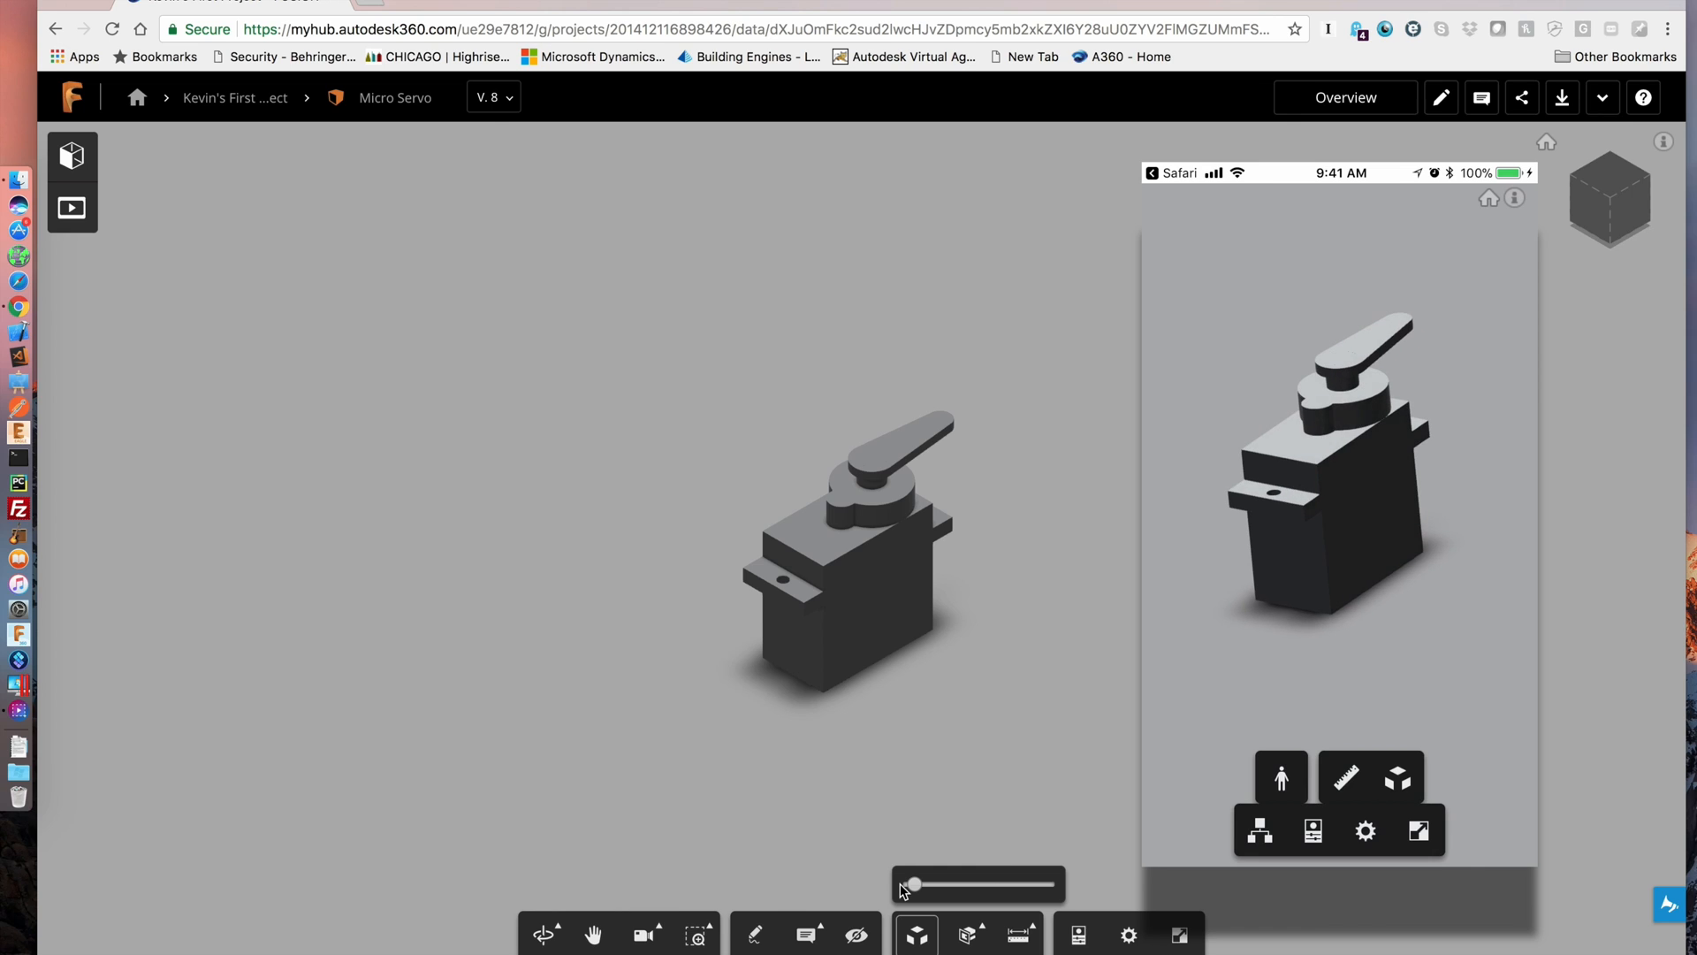